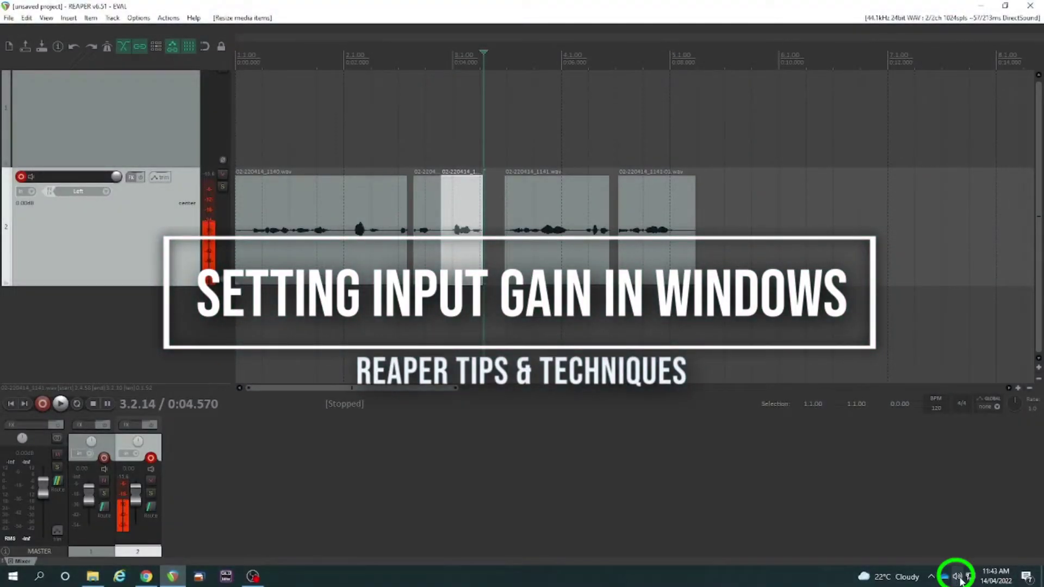
# Step: Reach Windows Sound settings via the Start menu search for 'sound', after dismissing the taskbar volume menu
pyautogui.rightClick(960, 578)
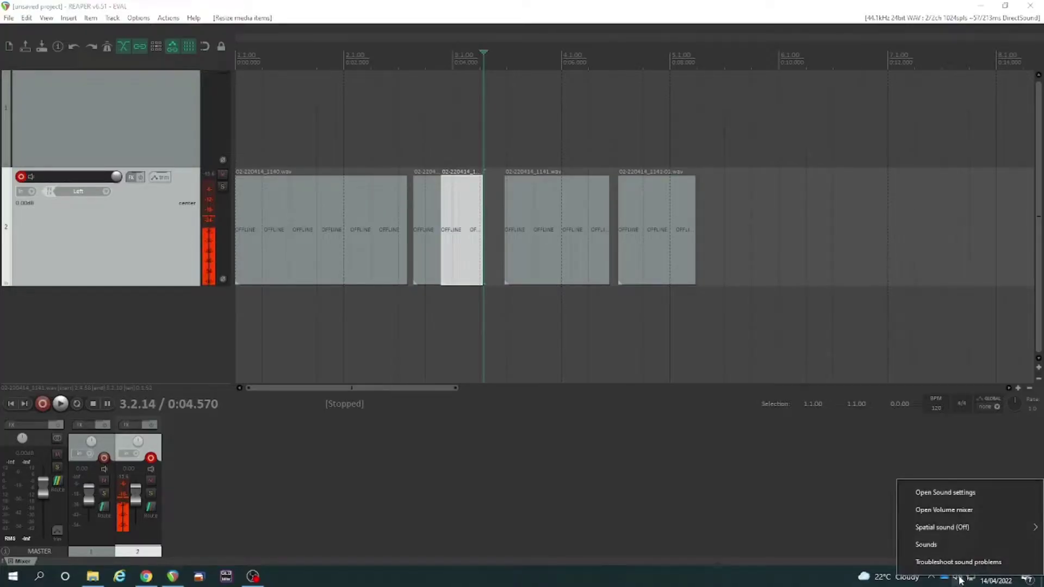
pyautogui.click(249, 513)
pyautogui.click(15, 576)
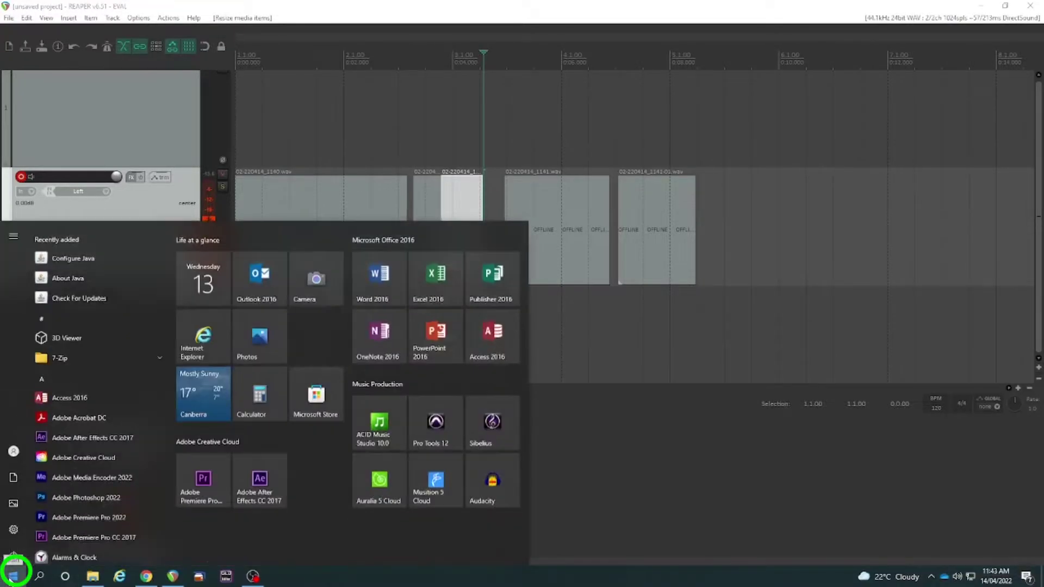
pyautogui.write('sound')
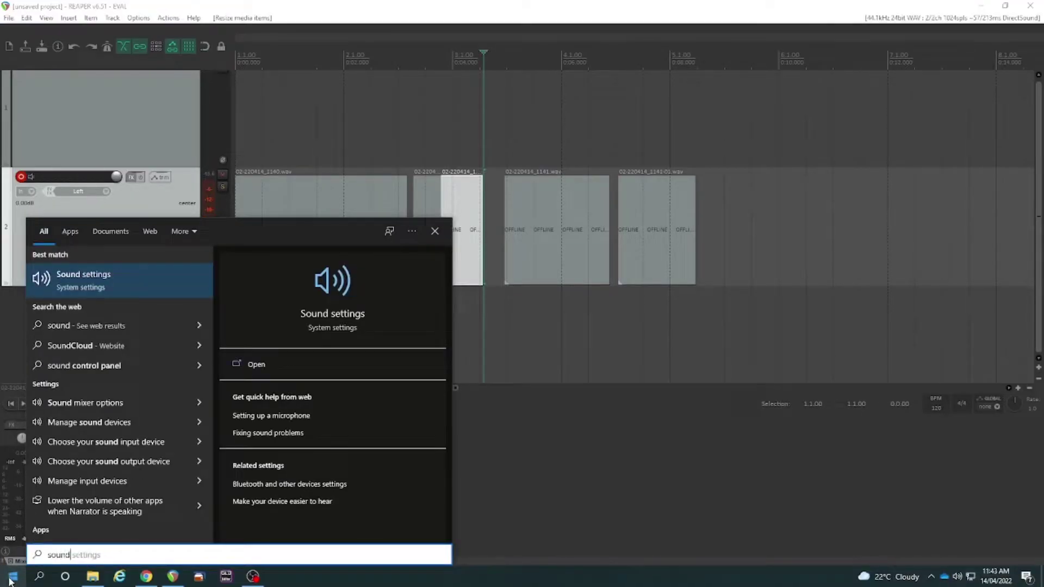
pyautogui.click(95, 280)
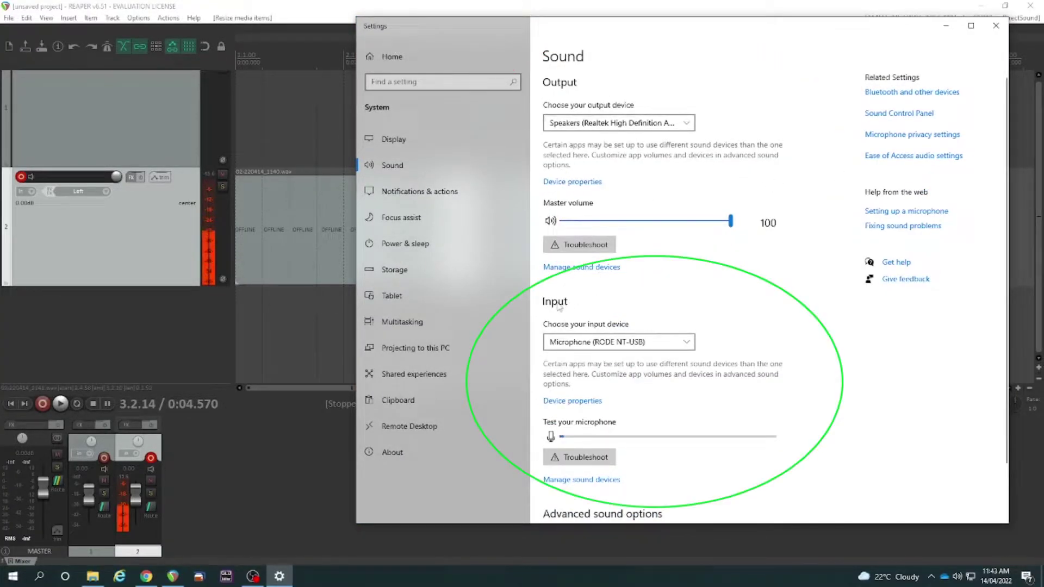
pyautogui.scroll(-1, 652, 296)
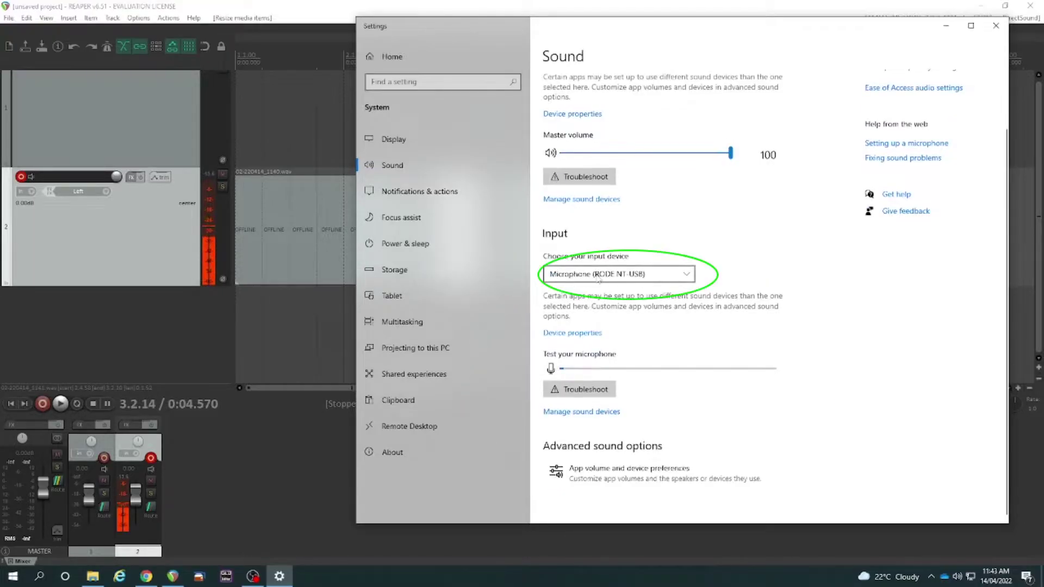
pyautogui.click(599, 276)
pyautogui.click(594, 275)
pyautogui.scroll(1, 683, 326)
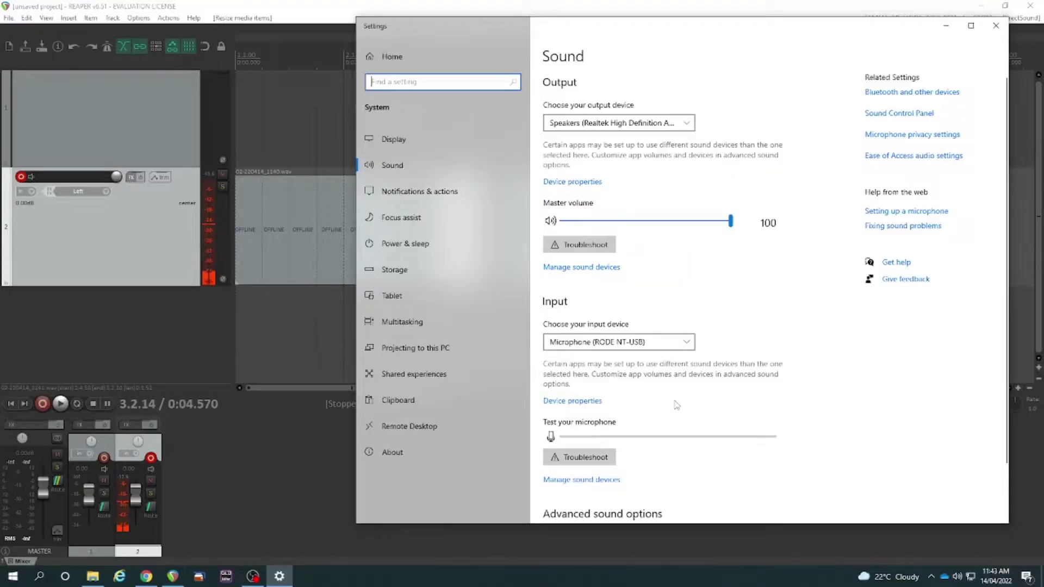
# Step: In the RODE NT-USB device properties, raise the microphone volume from 51 up to 100, then settle at 73
pyautogui.click(574, 402)
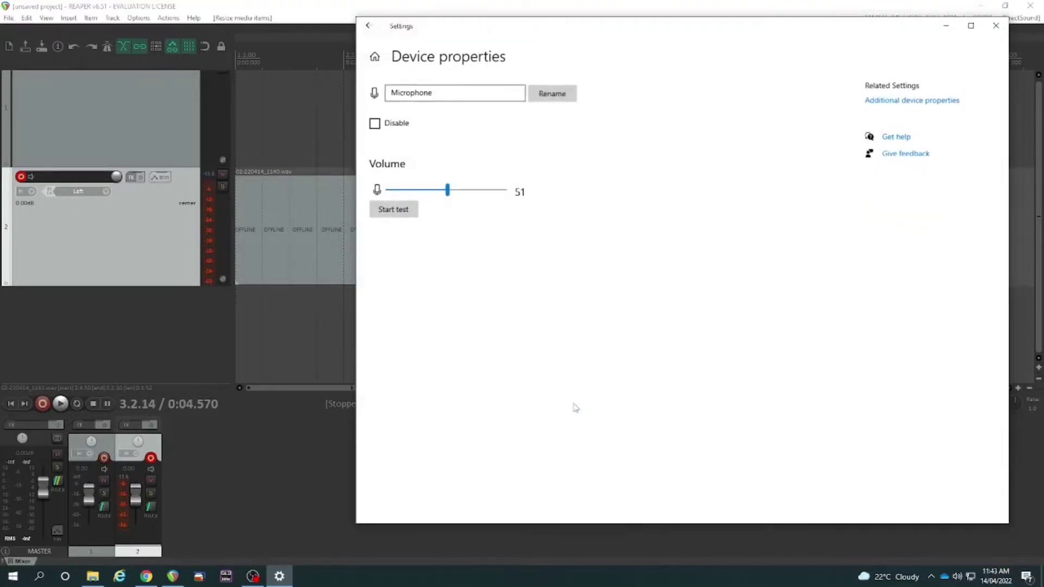
pyautogui.click(448, 192)
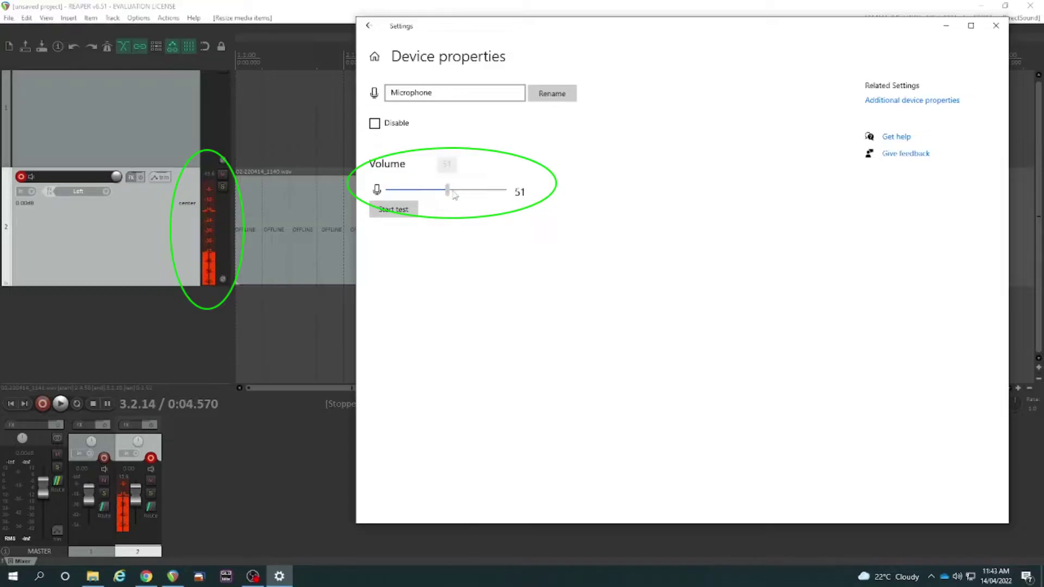
pyautogui.moveTo(448, 192); pyautogui.dragTo(502, 191)
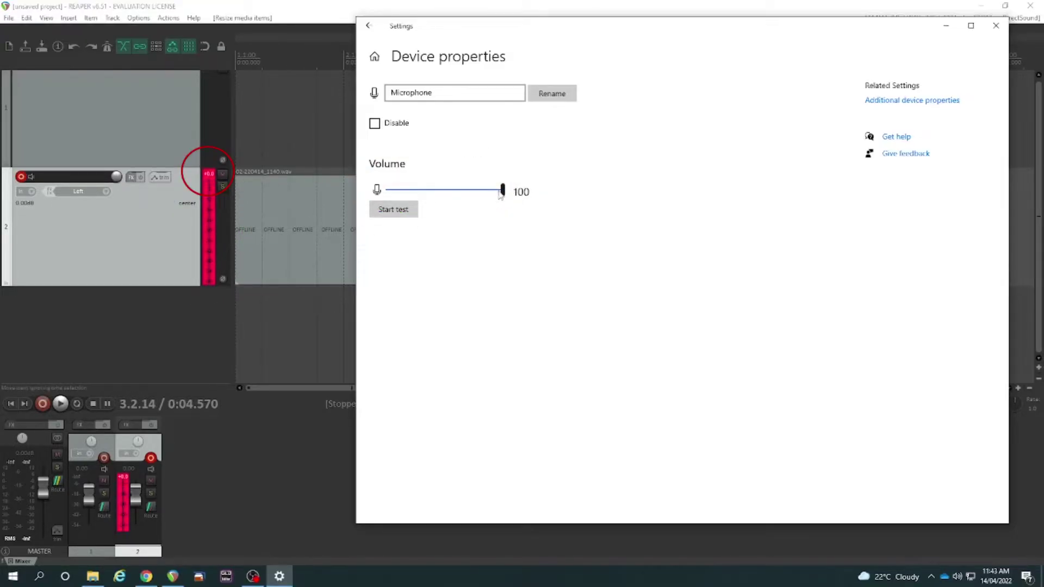
pyautogui.moveTo(502, 191); pyautogui.dragTo(473, 195)
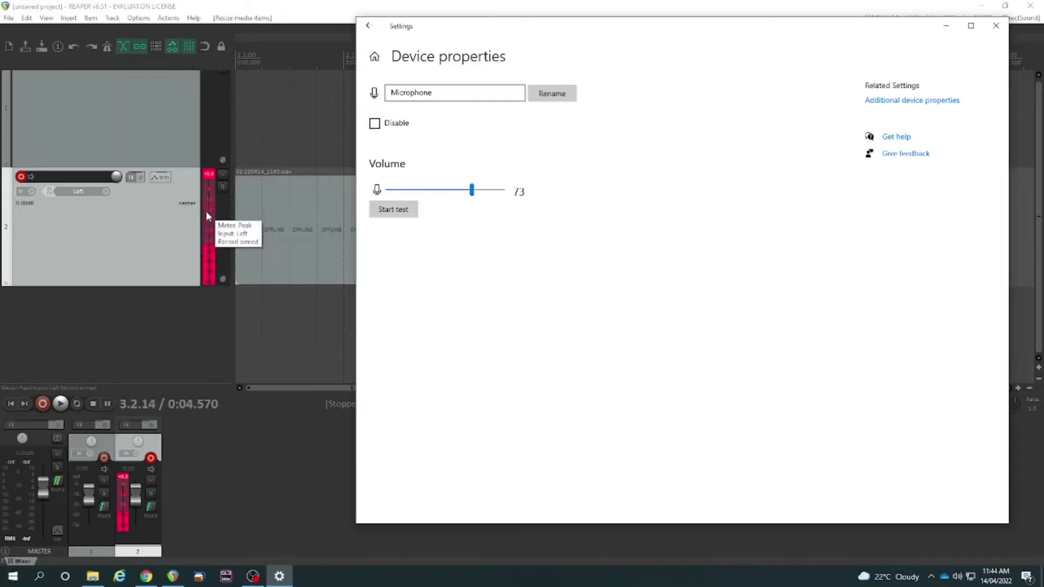
# Step: Back in REAPER, record a new test take on track 2 starting after the existing clips
pyautogui.moveTo(208, 216)
pyautogui.click(208, 219)
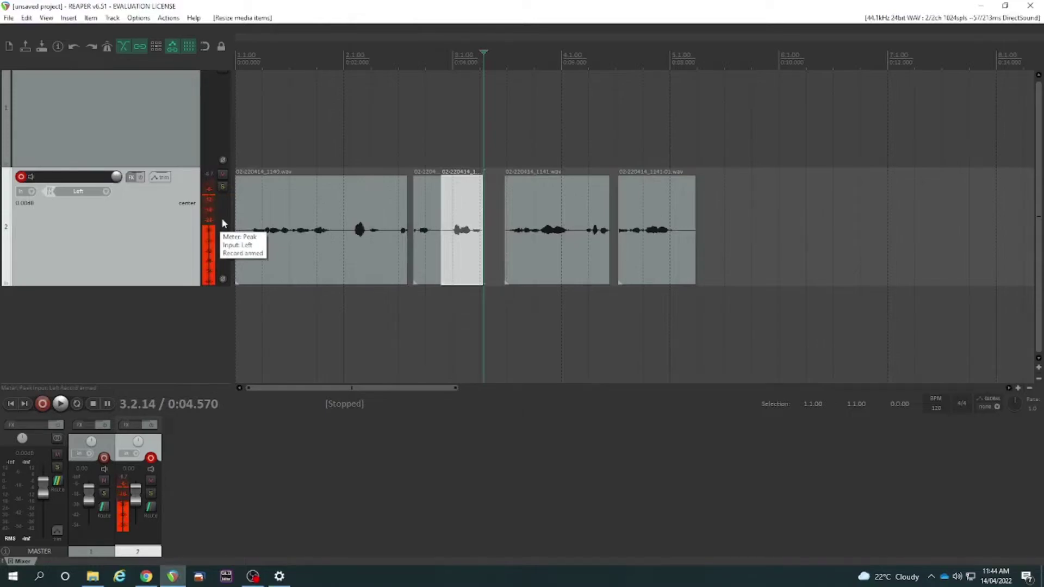
pyautogui.click(715, 208)
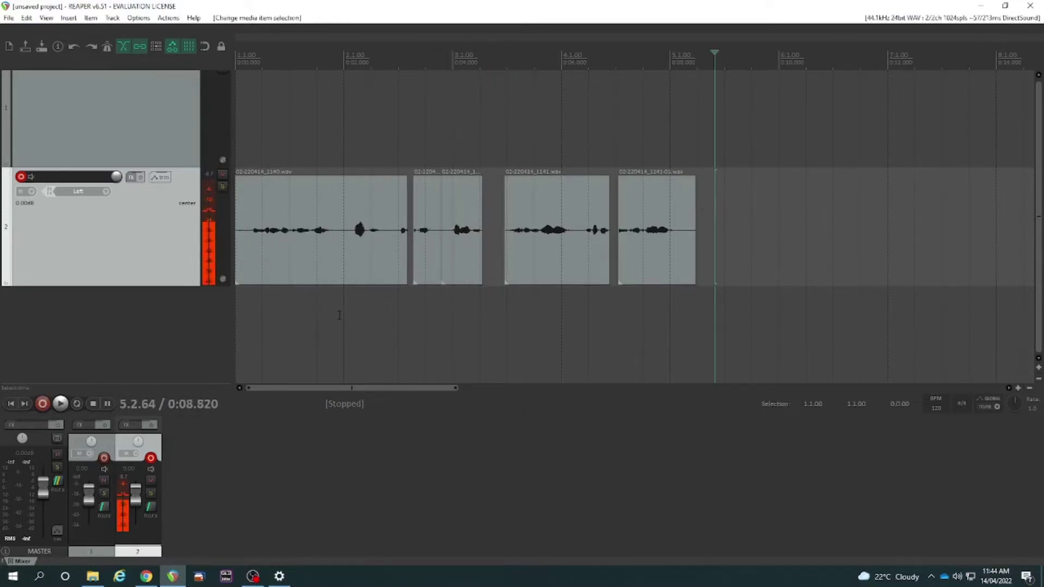
pyautogui.click(43, 403)
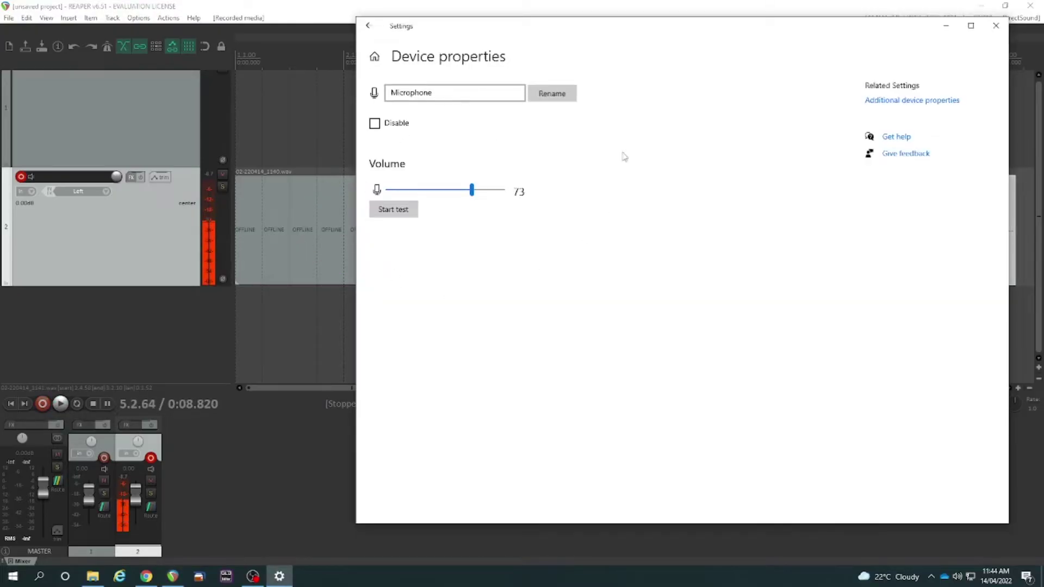
pyautogui.moveTo(490, 27); pyautogui.dragTo(423, 26)
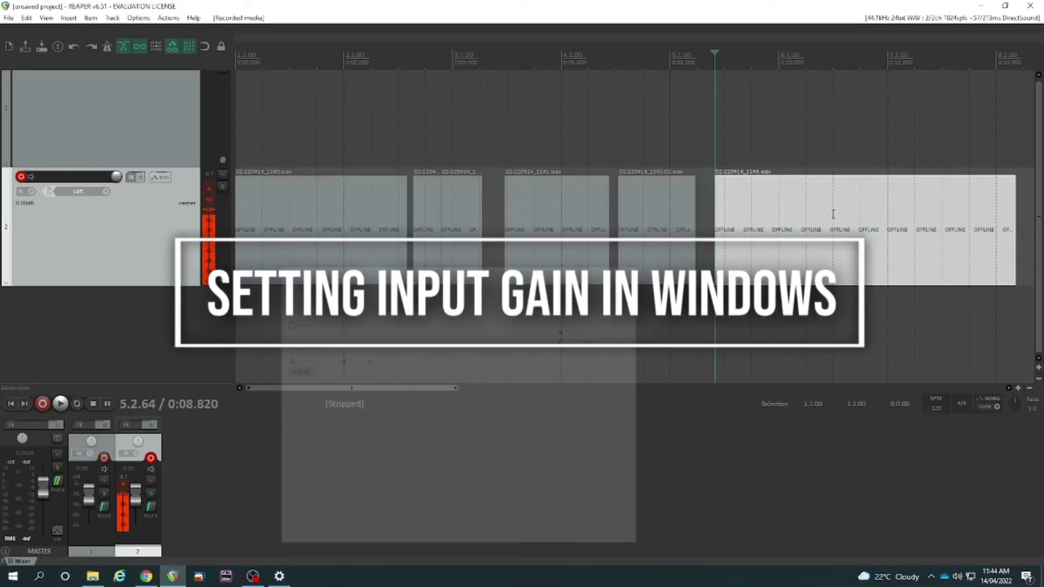
pyautogui.hotkey('alt', 'Tab')
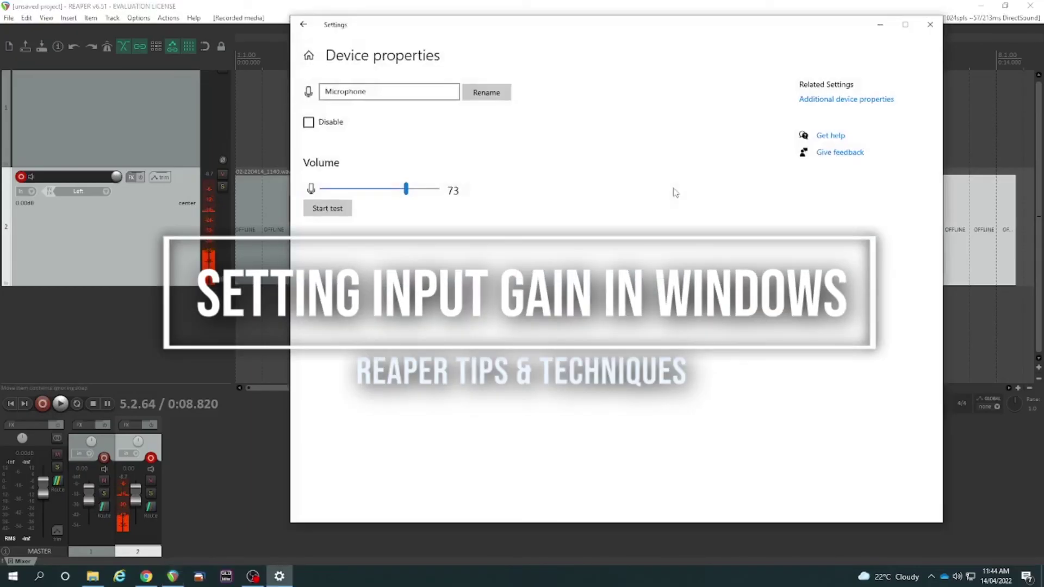